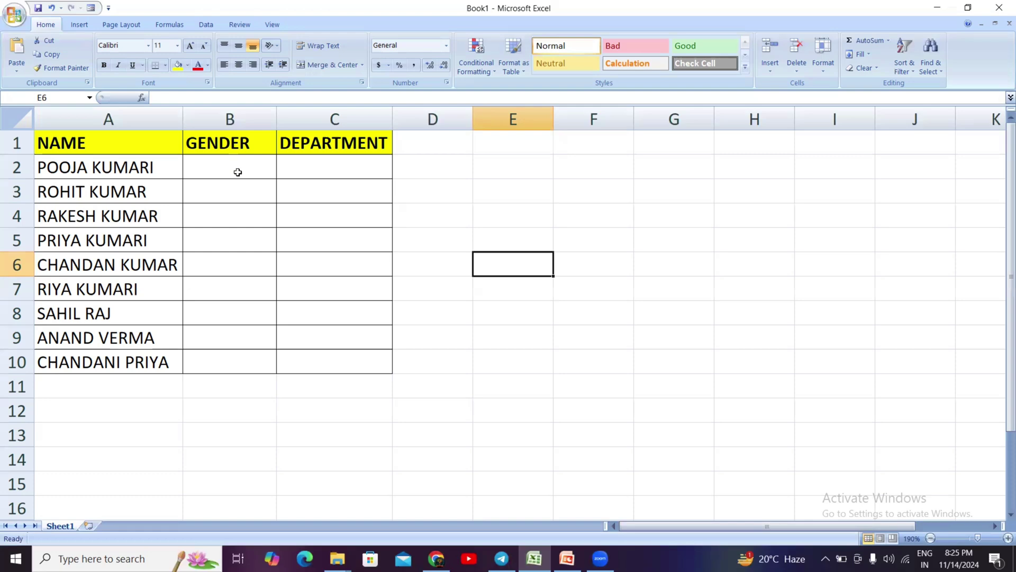
# - Enter female in lowercase as the gender in cell B2
pyautogui.click(238, 172)
pyautogui.write('fema')
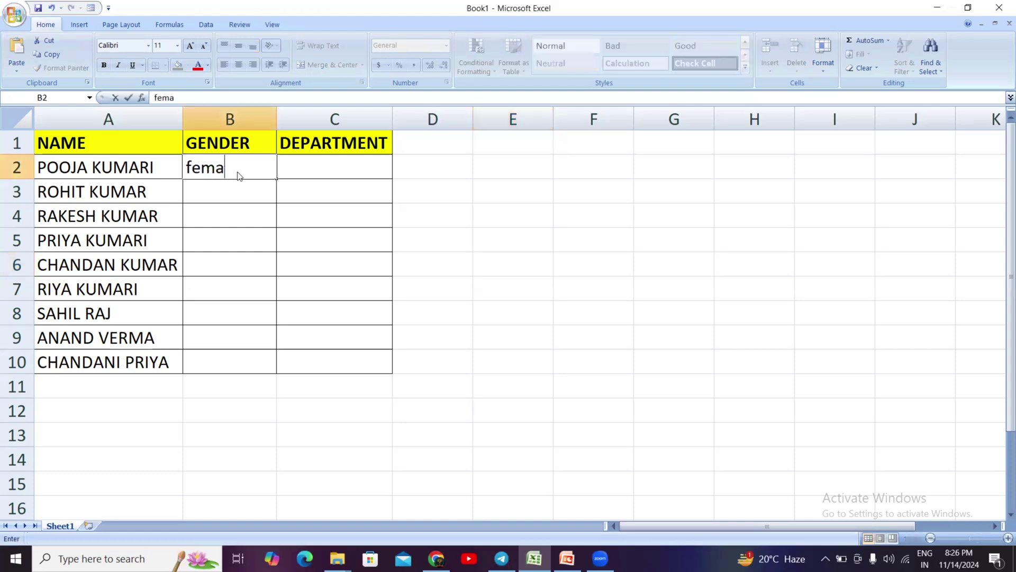
pyautogui.write('le')
pyautogui.press('Return')
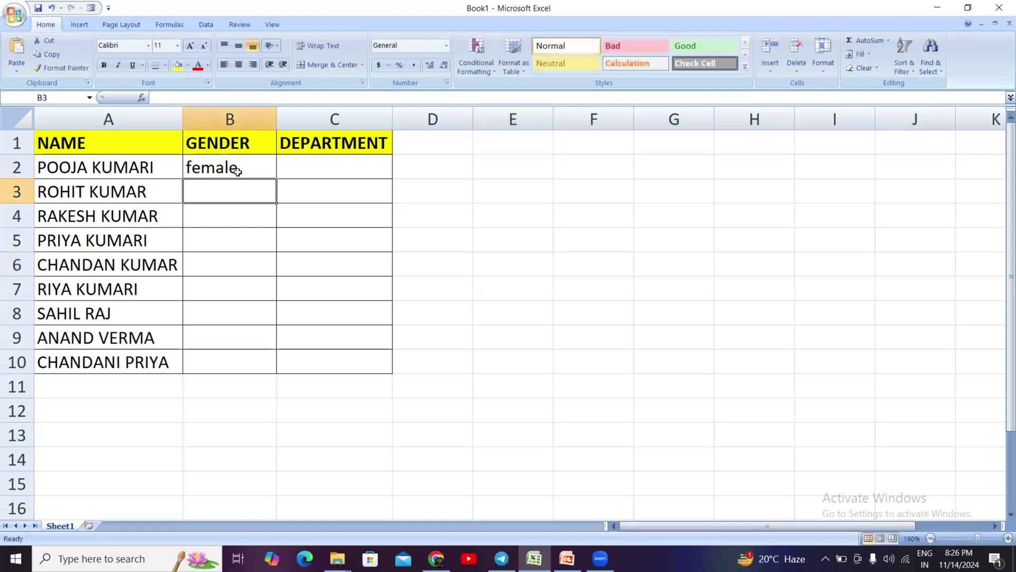
# - Replace the gender entry in cell B2 with FEMALE in capital letters
pyautogui.click(238, 171)
pyautogui.doubleClick(238, 171)
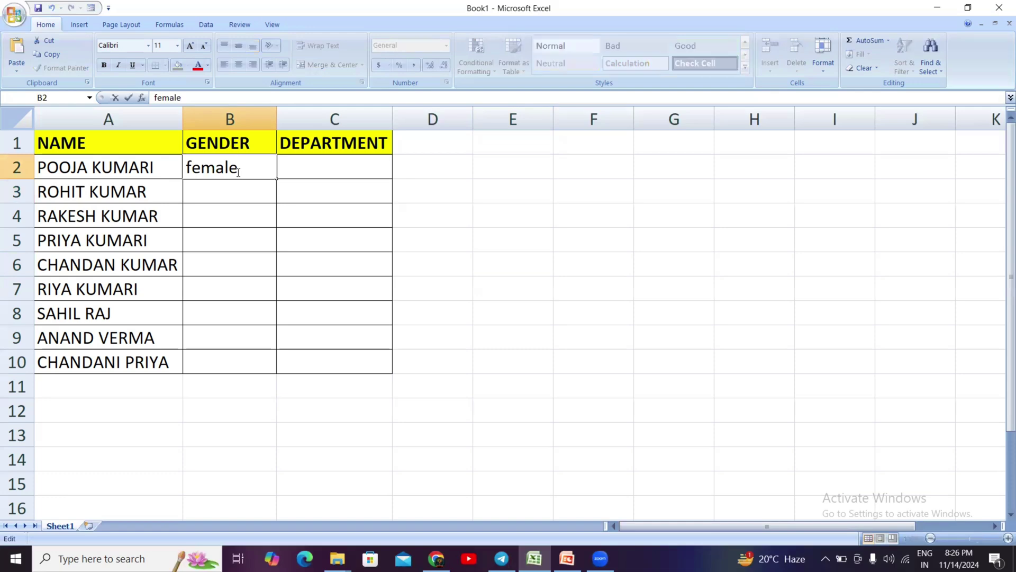
pyautogui.press('BackSpace')
pyautogui.press('BackSpace')
pyautogui.press('BackSpace')
pyautogui.press('BackSpace')
pyautogui.press('BackSpace')
pyautogui.press('BackSpace')
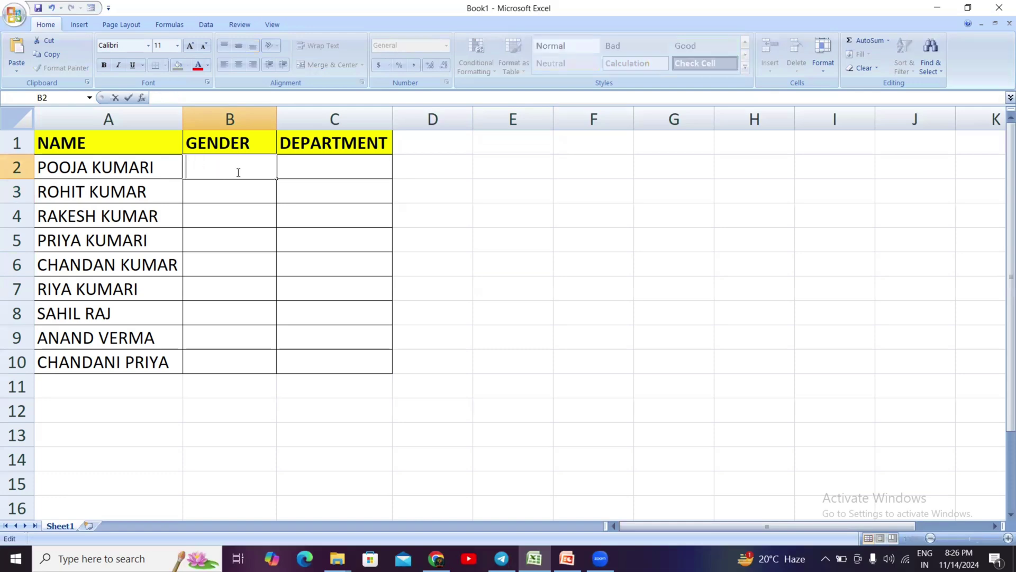
pyautogui.write('FEMALE')
pyautogui.press('Return')
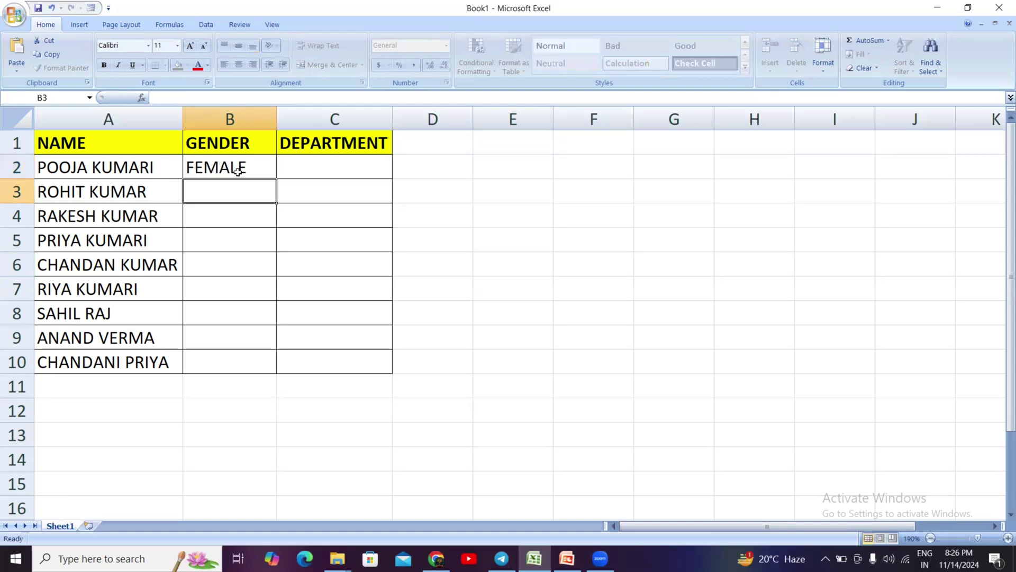
# - Fill the genders in B3 to B10 as MALE, MALE, FEMALE, MALE, FEMALE, MALE, MALE, FEMALE
pyautogui.write('MALE')
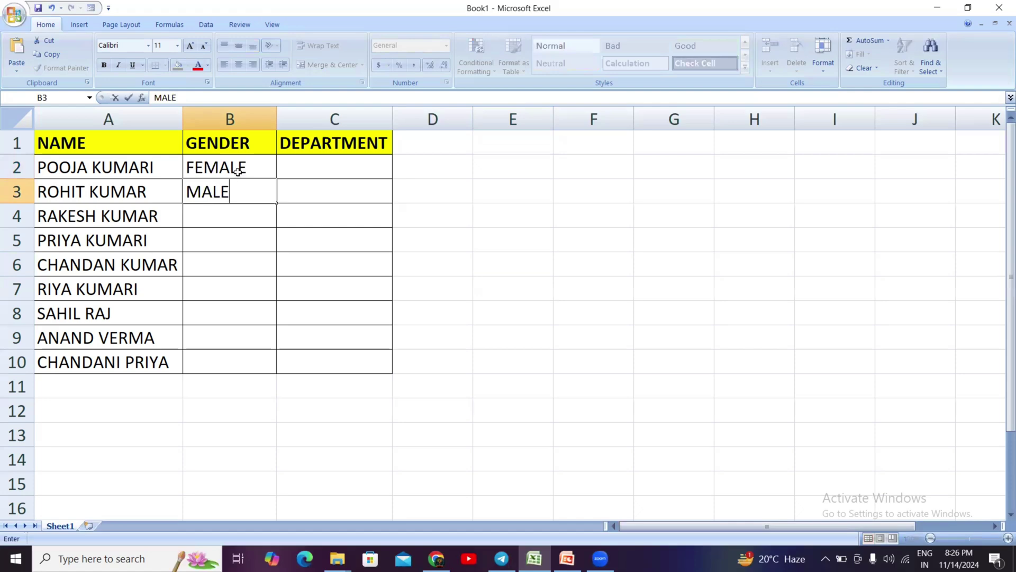
pyautogui.press('Return')
pyautogui.write('MALE')
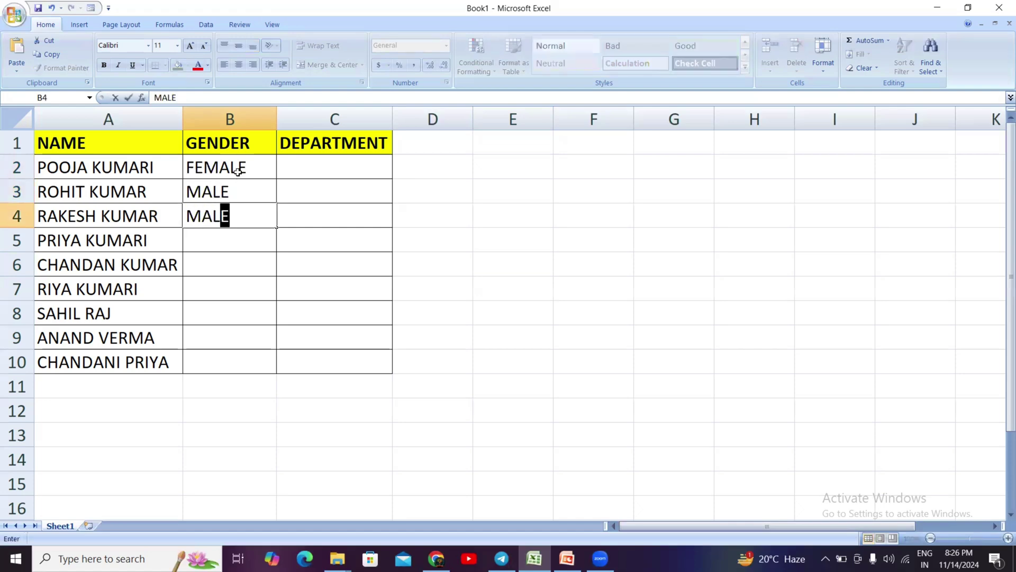
pyautogui.press('Return')
pyautogui.write('FEMALE')
pyautogui.press('Return')
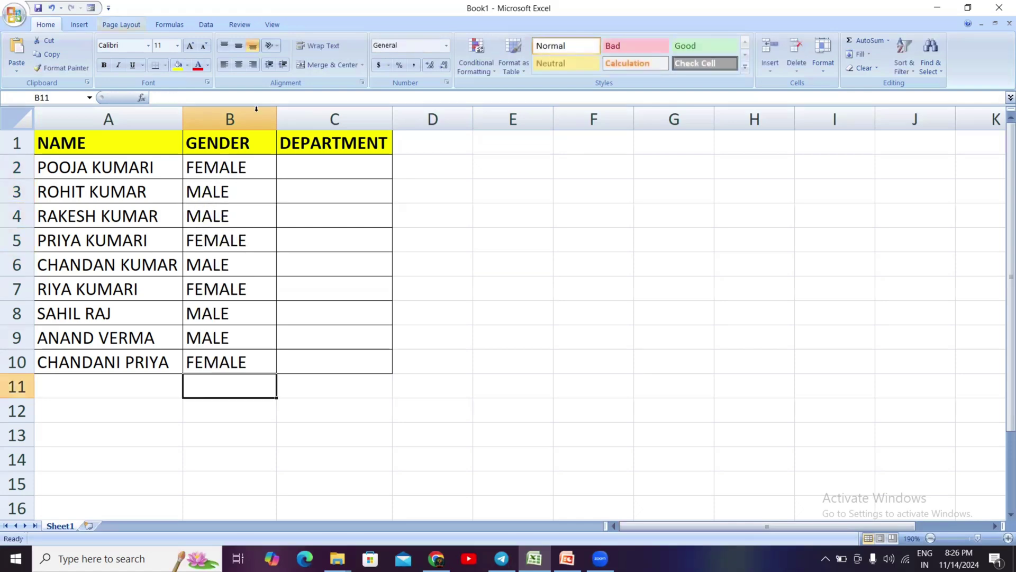
# - Enter the department names PINK BLOCK in cell E2 and BLUE BLOCK in cell E3
pyautogui.click(345, 168)
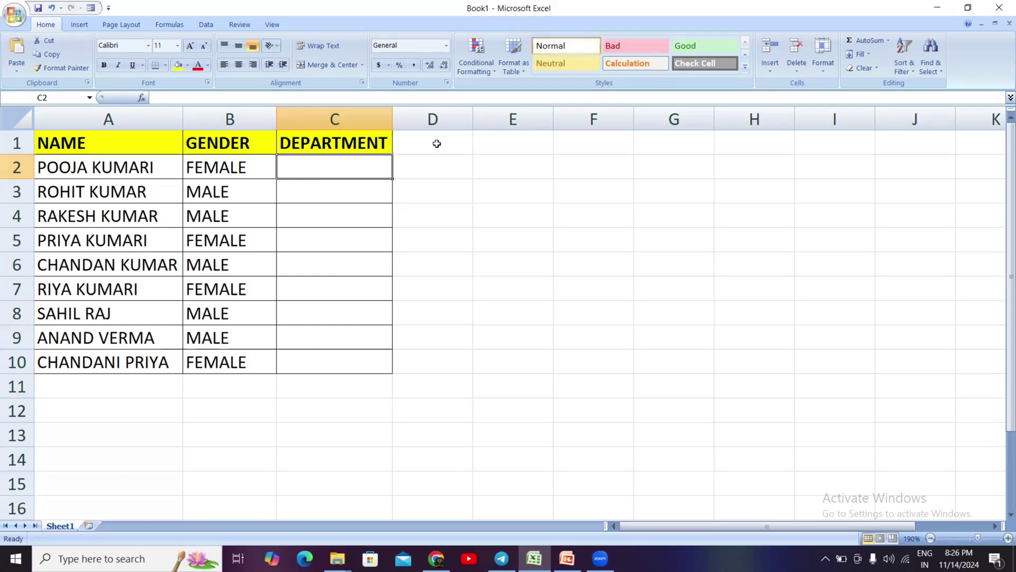
pyautogui.doubleClick(506, 169)
pyautogui.write('P')
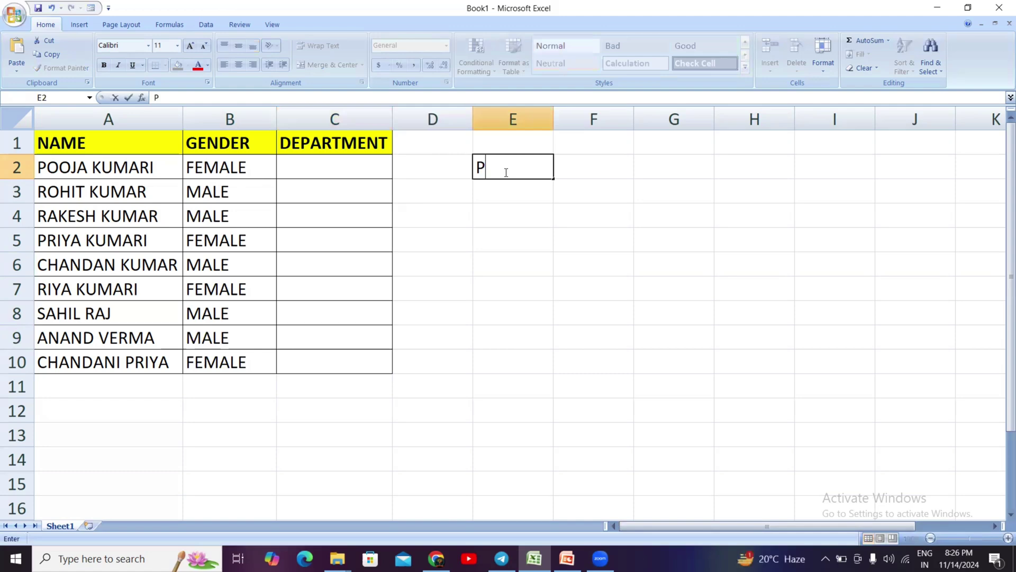
pyautogui.write('INK BLOCK')
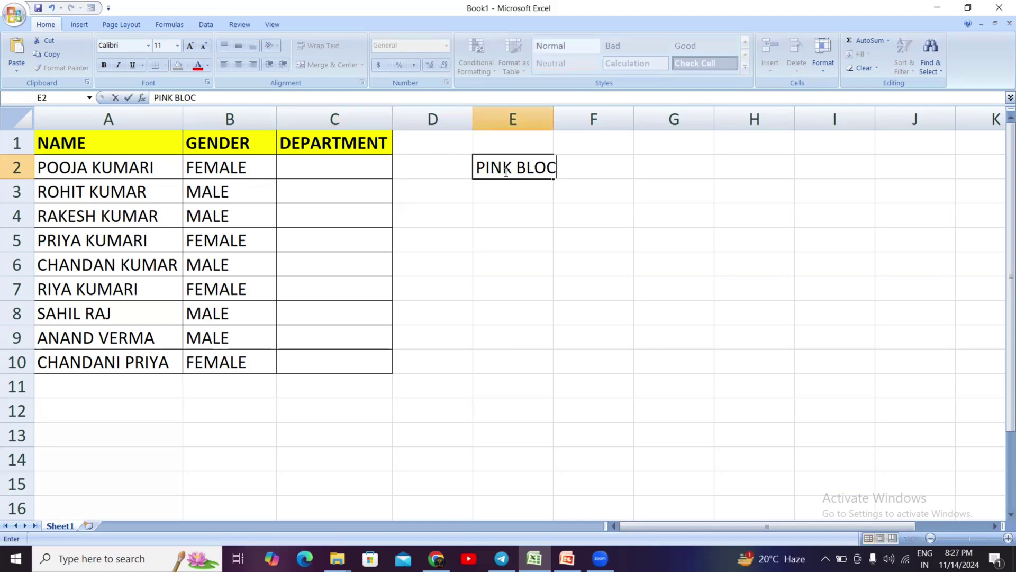
pyautogui.click(531, 233)
pyautogui.doubleClick(508, 194)
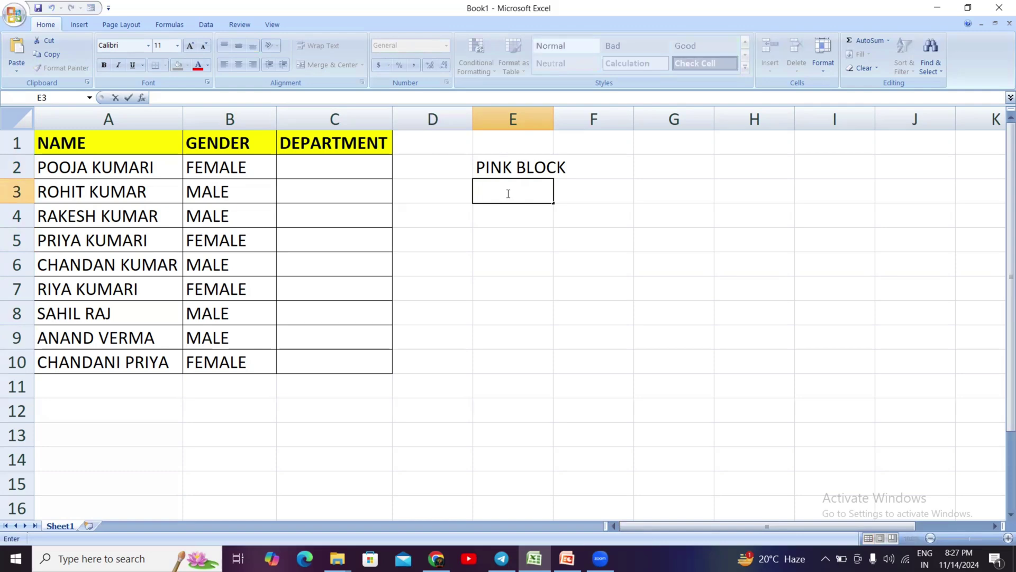
pyautogui.write('BLUE BLOCK')
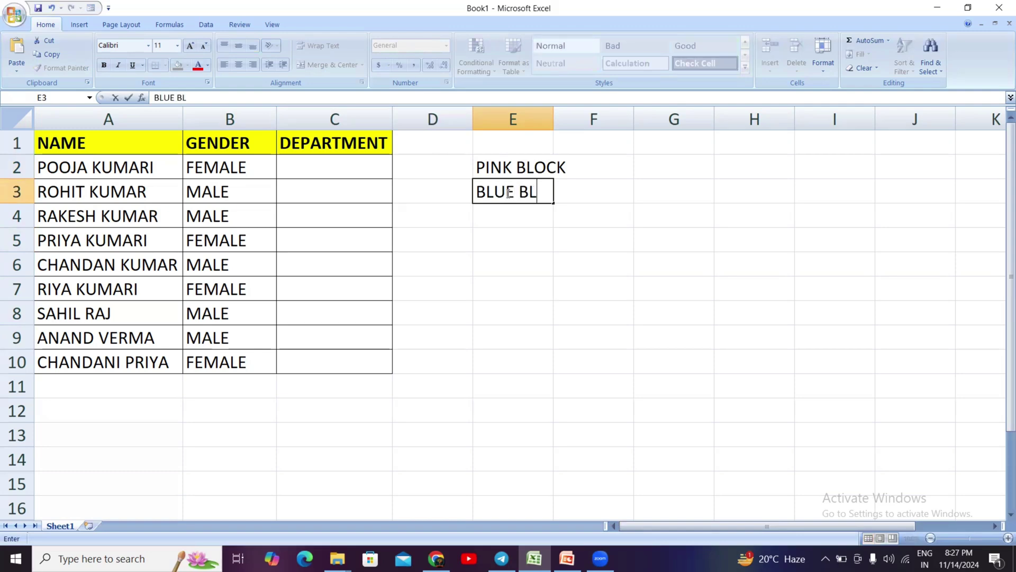
pyautogui.click(639, 293)
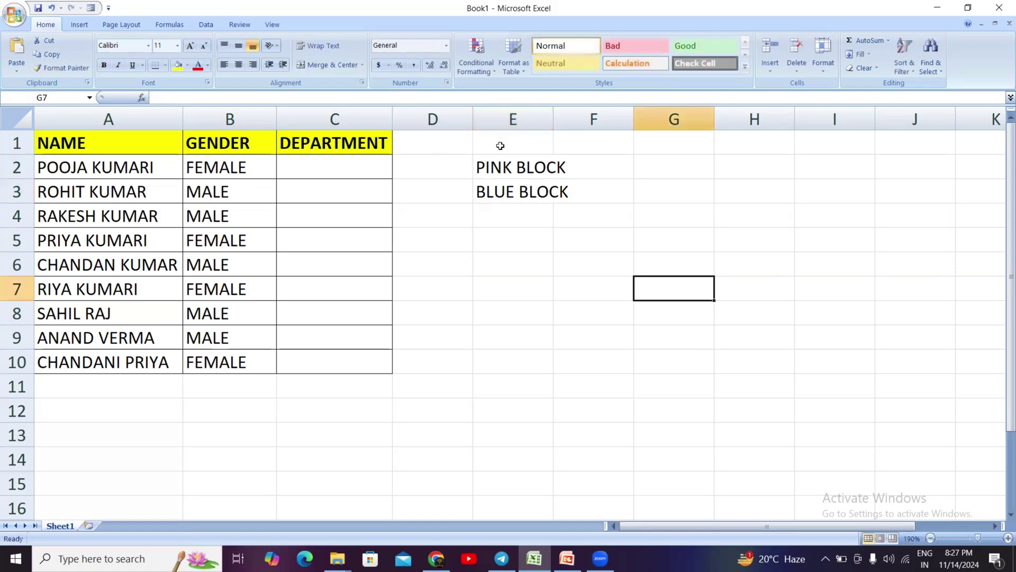
# - Start an IF formula in cell C2 with the logical test B2="FEMALE"
pyautogui.doubleClick(358, 167)
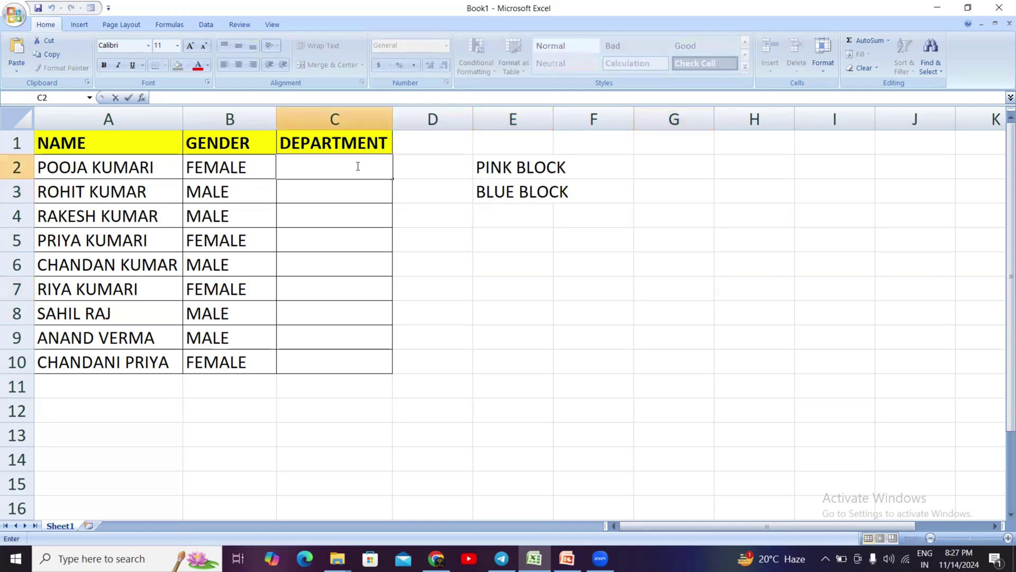
pyautogui.write('=IF')
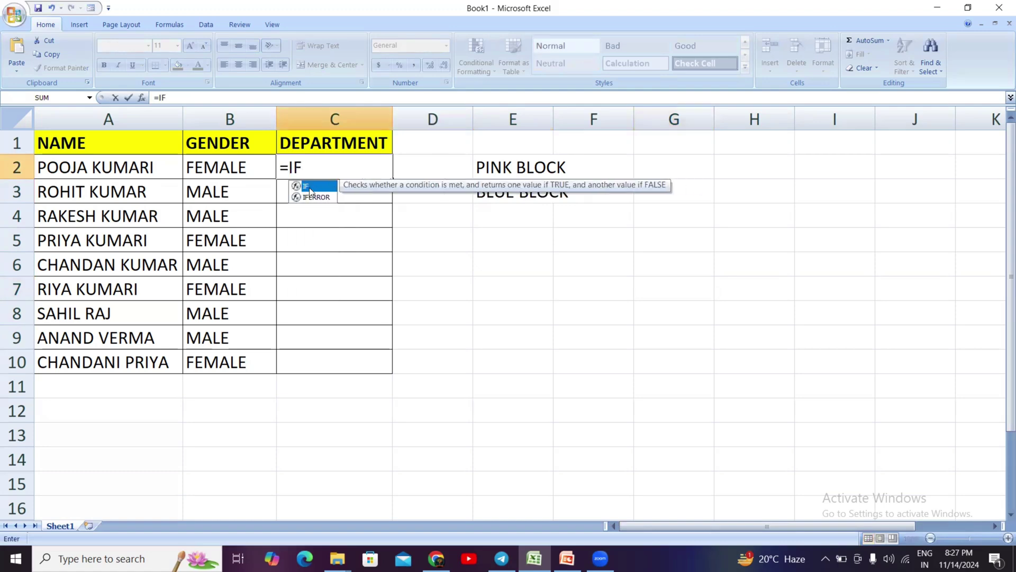
pyautogui.doubleClick(310, 186)
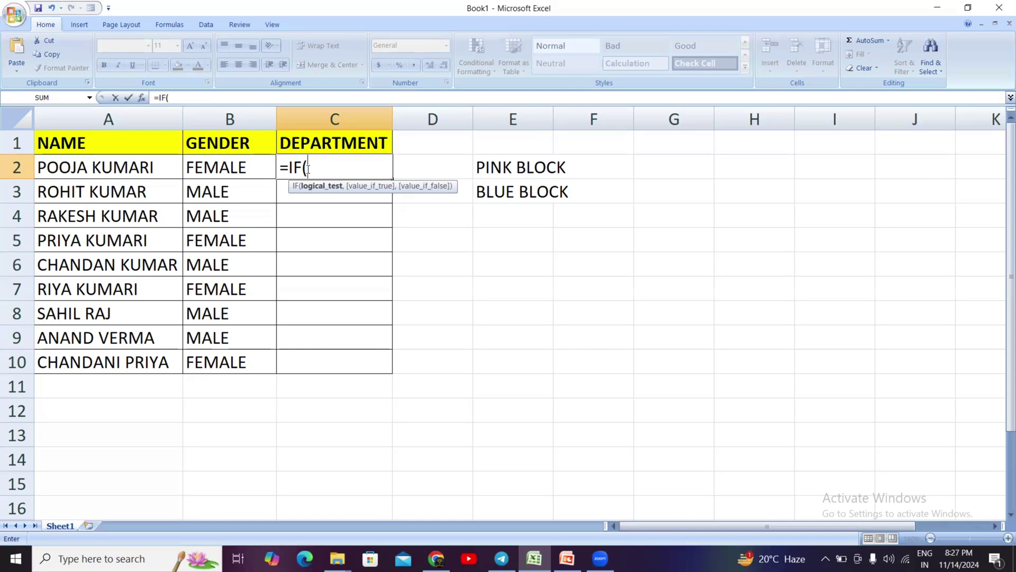
pyautogui.click(217, 171)
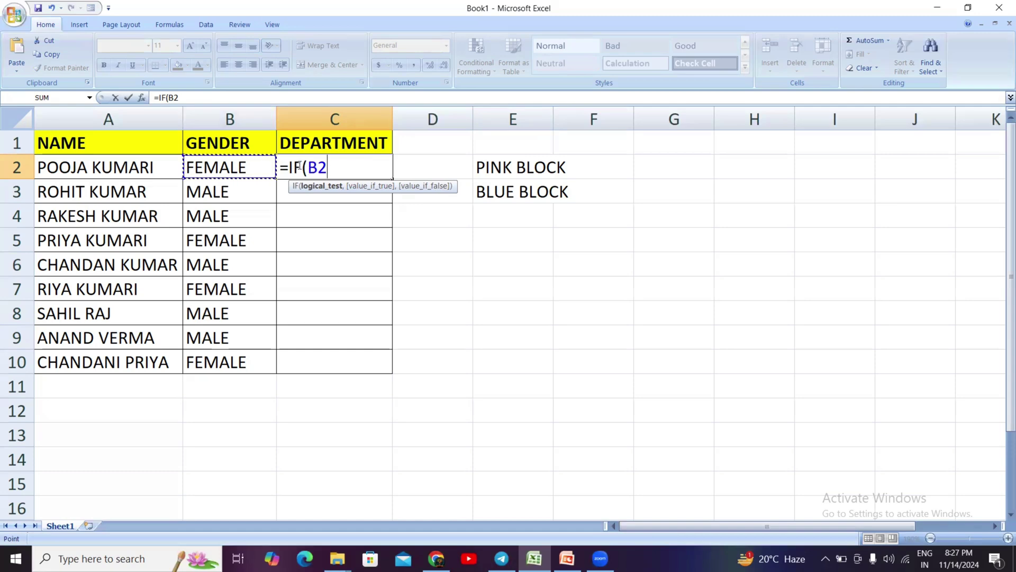
pyautogui.click(531, 27)
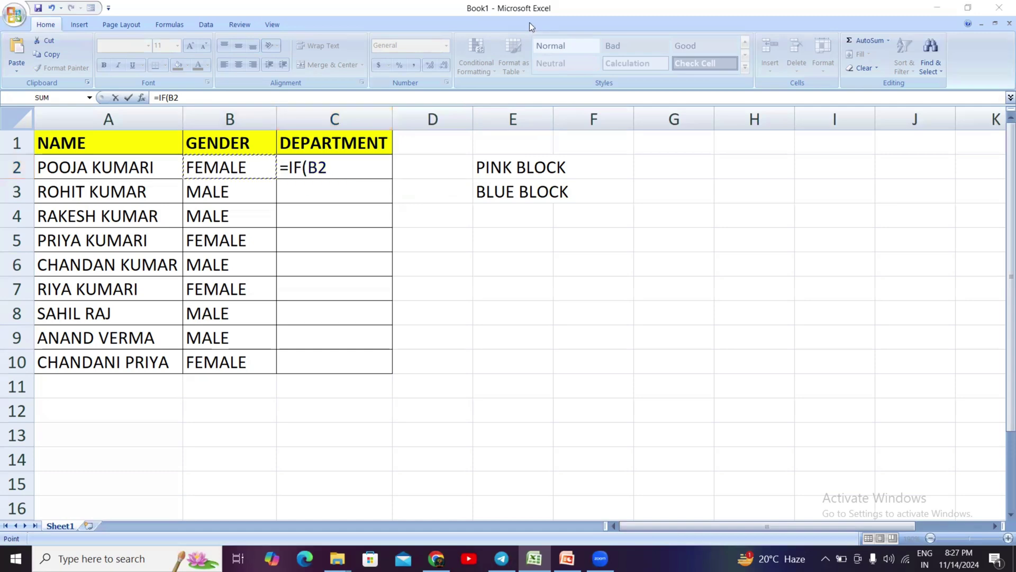
pyautogui.click(351, 159)
pyautogui.write('=')
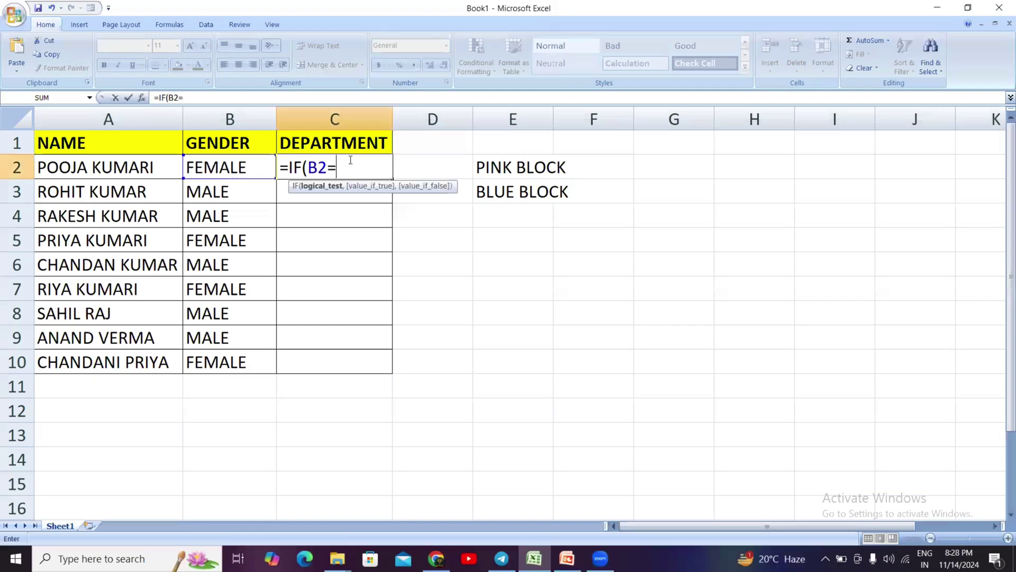
pyautogui.write('FEMALE')
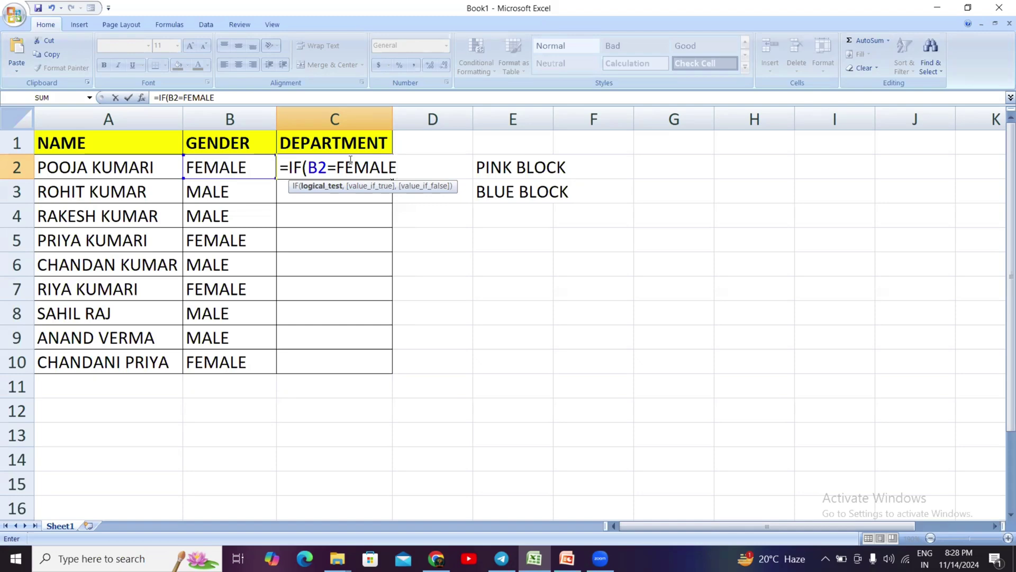
pyautogui.click(339, 167)
pyautogui.write('"')
pyautogui.click(408, 167)
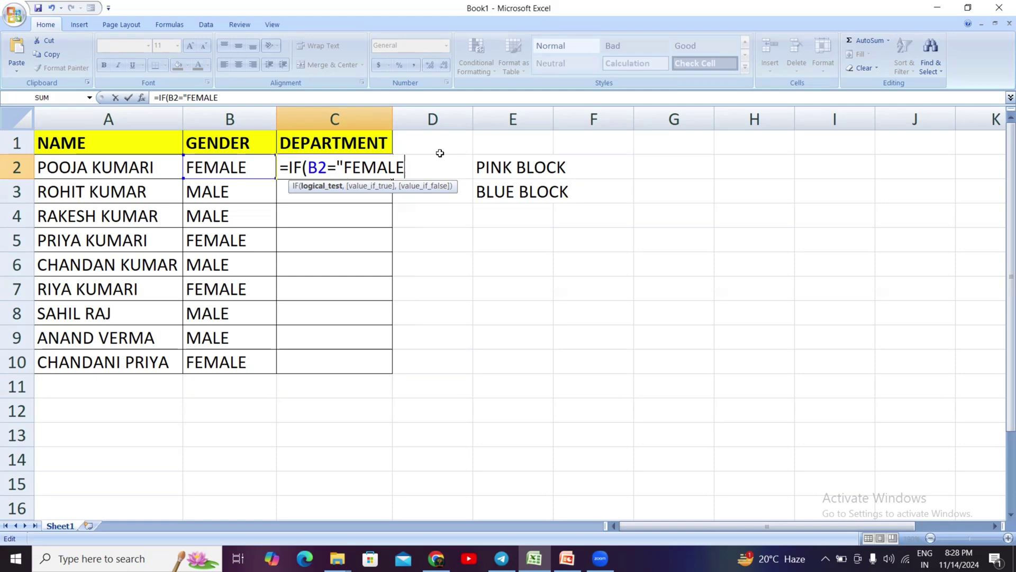
pyautogui.write('",')
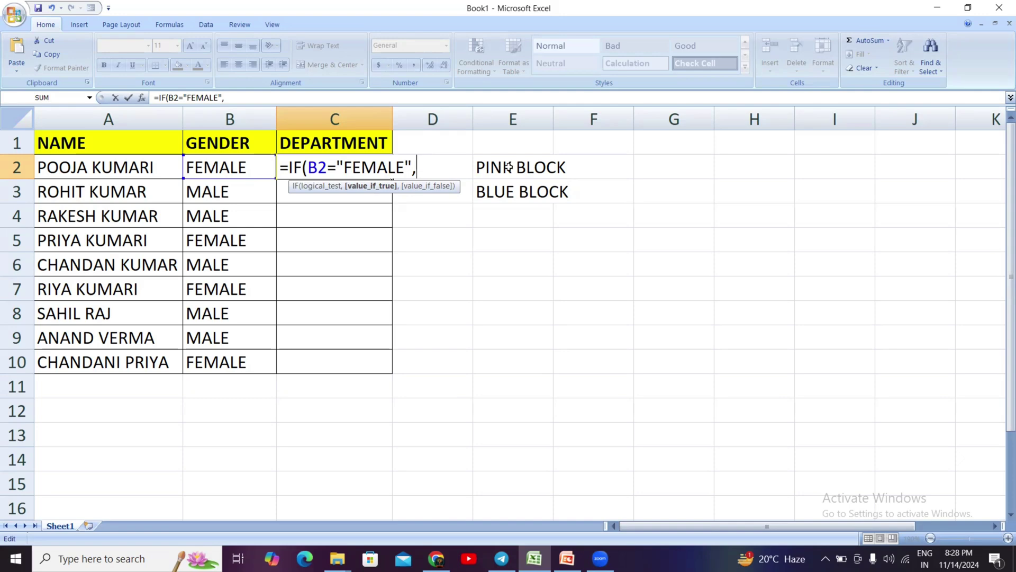
# - Add "PINK BLOCK" in quotation marks as the value if true in the C2 formula
pyautogui.write('PINK')
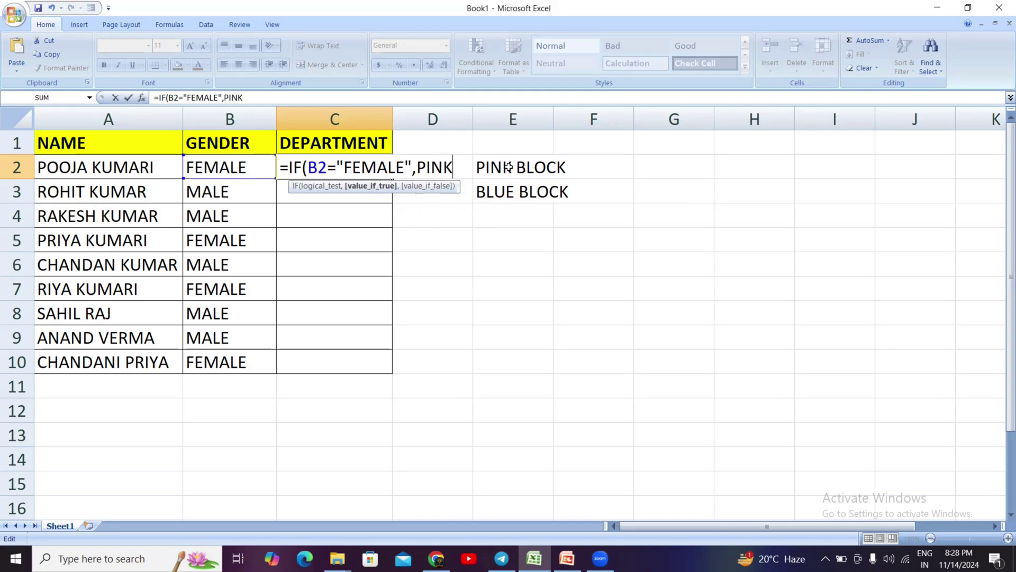
pyautogui.press('BackSpace')
pyautogui.press('BackSpace')
pyautogui.press('BackSpace')
pyautogui.press('BackSpace')
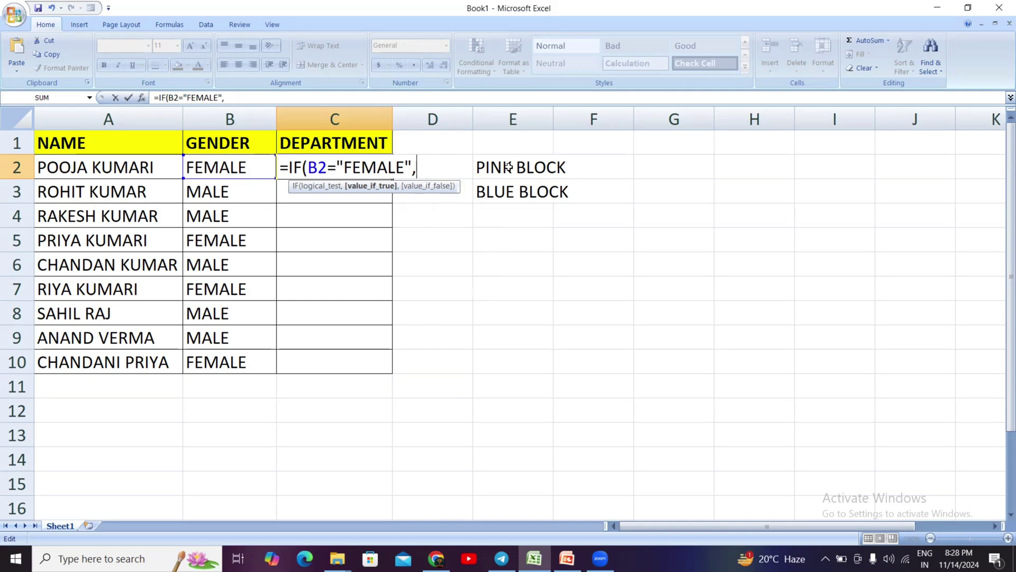
pyautogui.write('"PINK')
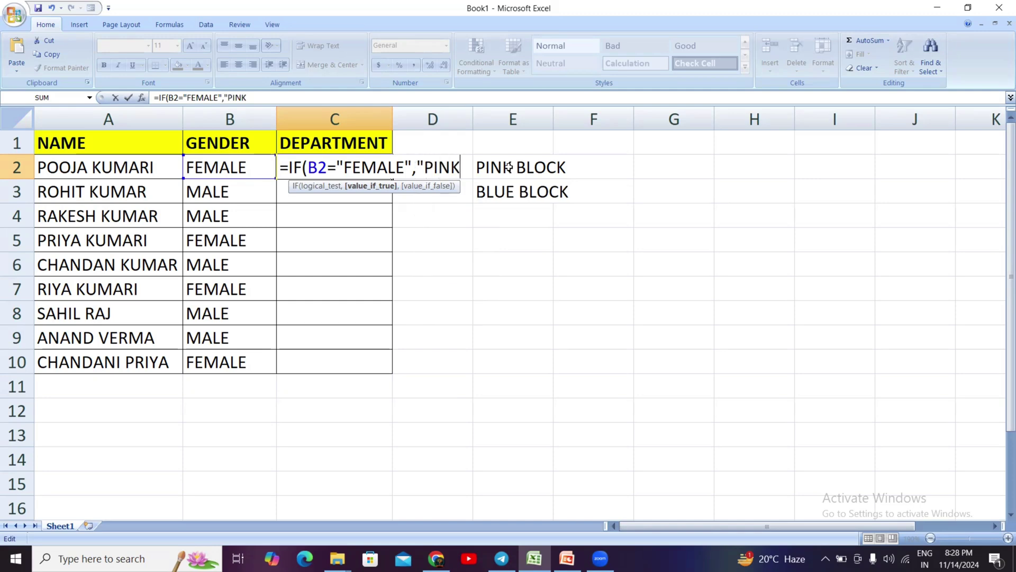
pyautogui.write(' BLO')
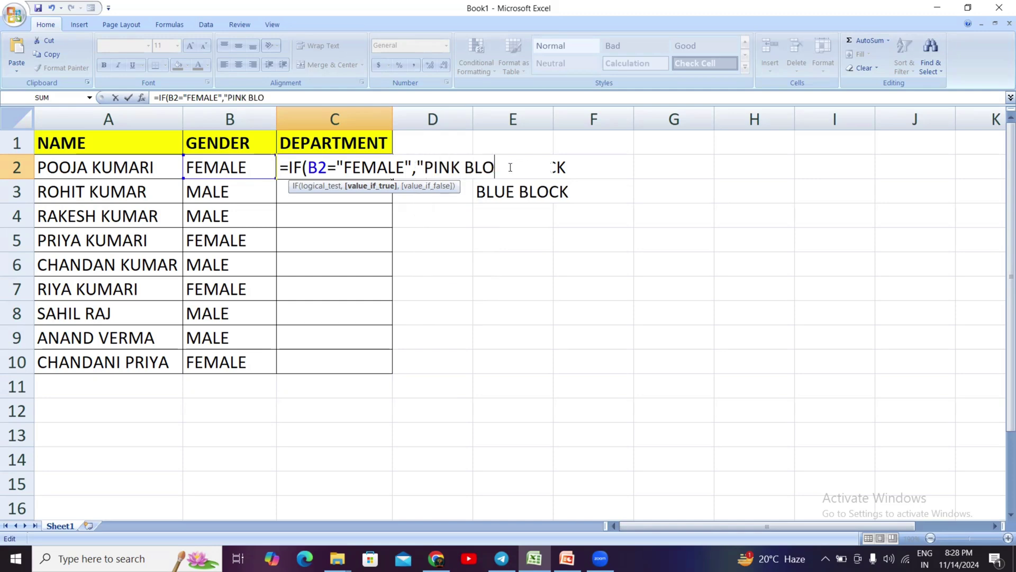
pyautogui.write('CK",')
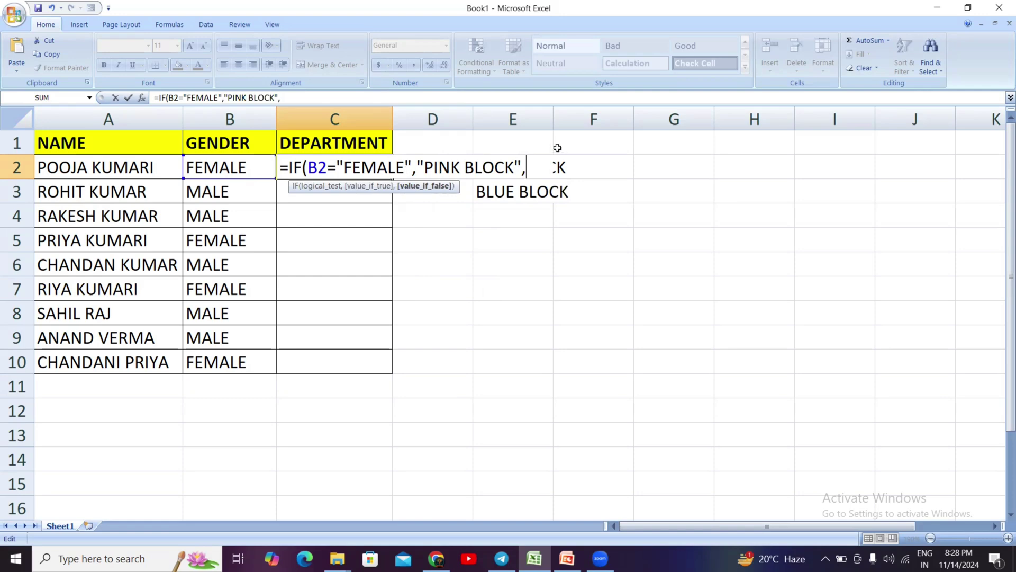
# - Nest a second IF as the value if false in the C2 formula, with the logical test B2="MALE"
pyautogui.write('IF')
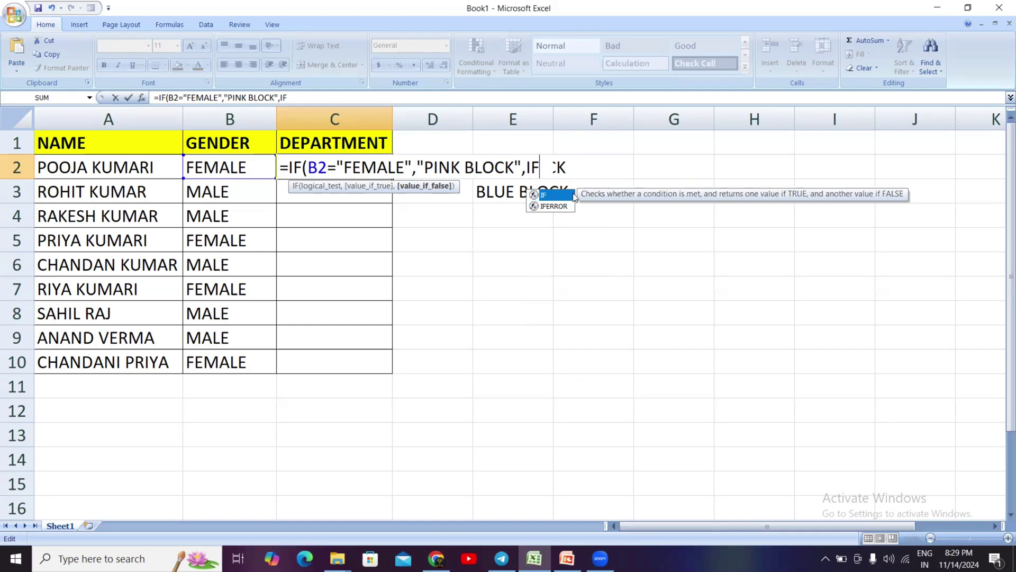
pyautogui.doubleClick(553, 195)
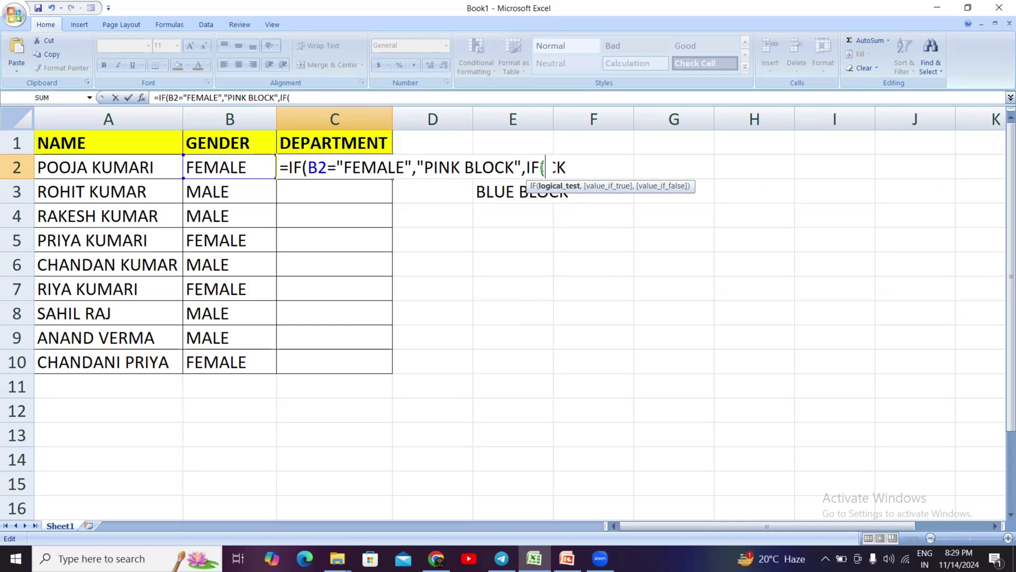
pyautogui.click(212, 167)
pyautogui.write('="FEMALE')
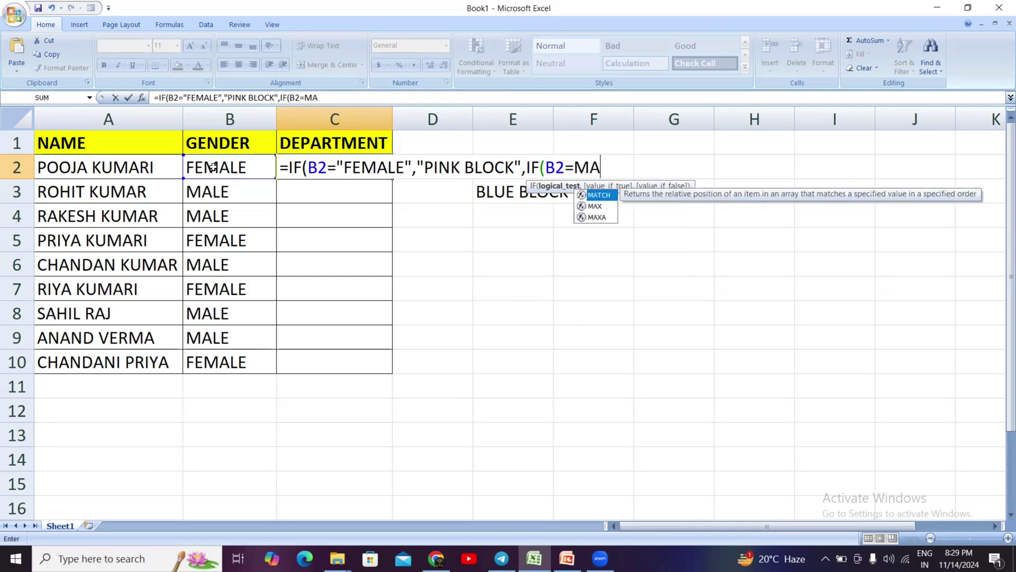
pyautogui.press('BackSpace')
pyautogui.press('BackSpace')
pyautogui.press('BackSpace')
pyautogui.press('BackSpace')
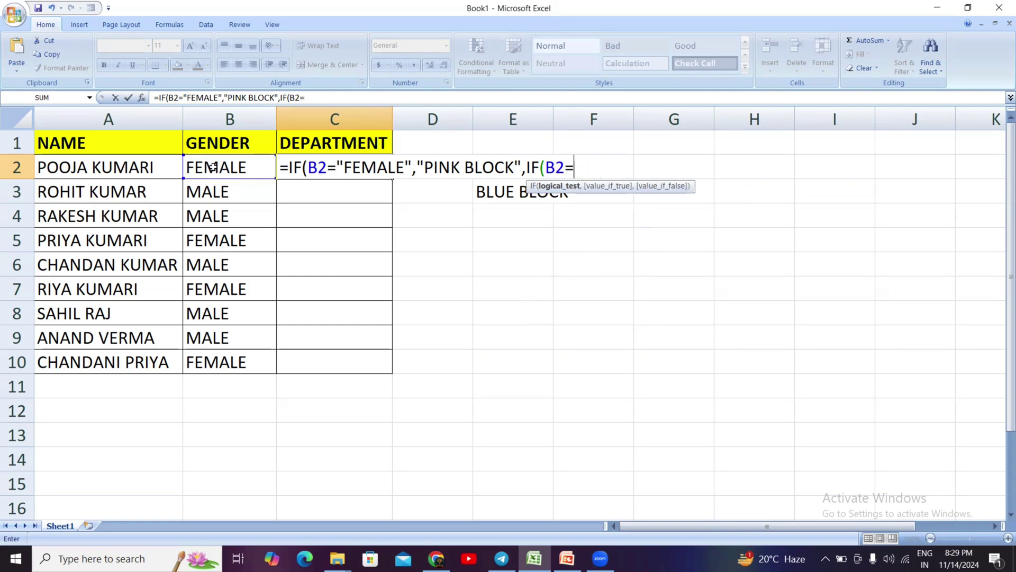
pyautogui.write('"MALE')
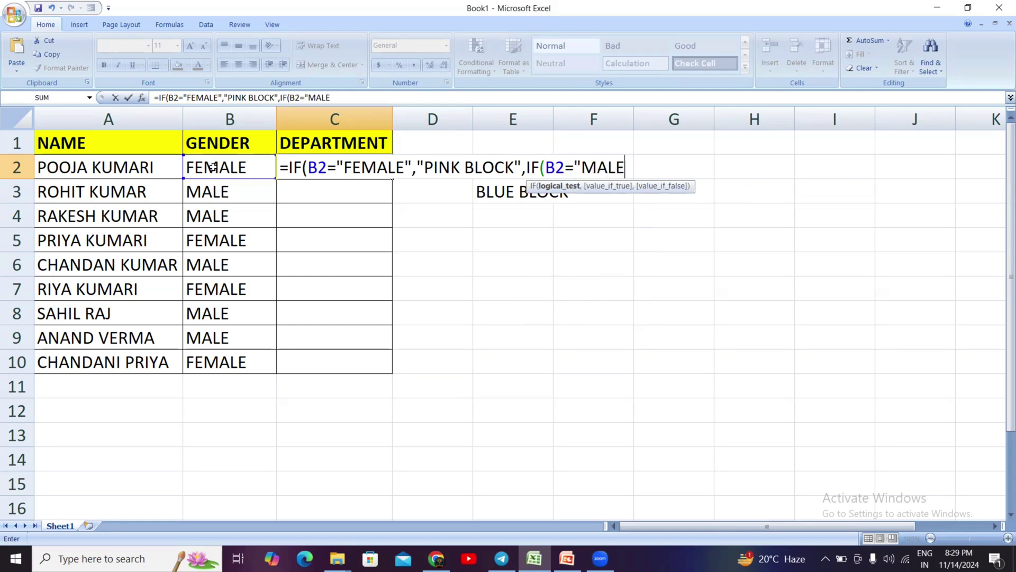
pyautogui.write('",')
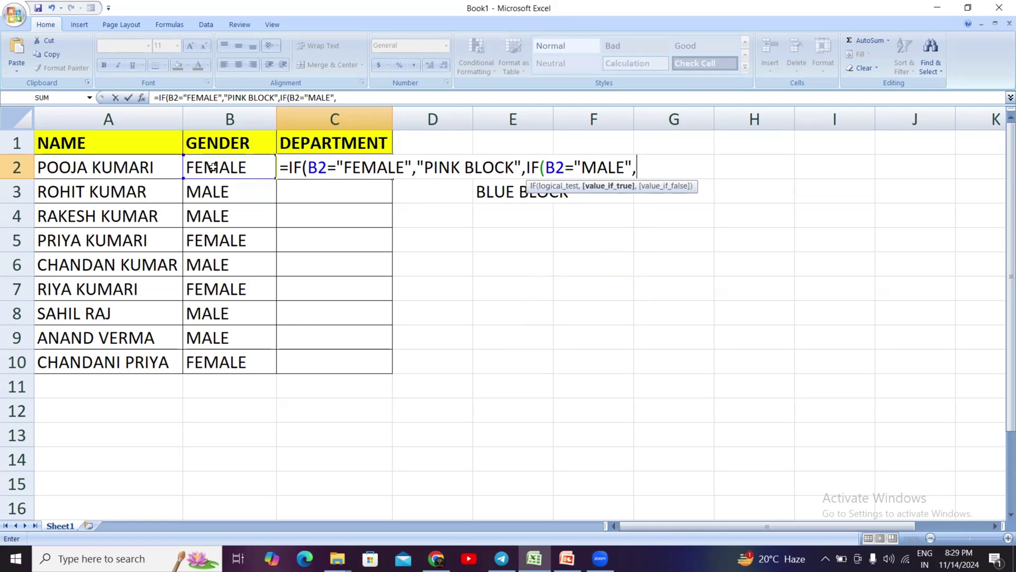
# - Add "BLUE BLOCK" as the nested IF's value if true, close both parentheses and enter the C2 formula
pyautogui.write('"BLUE B')
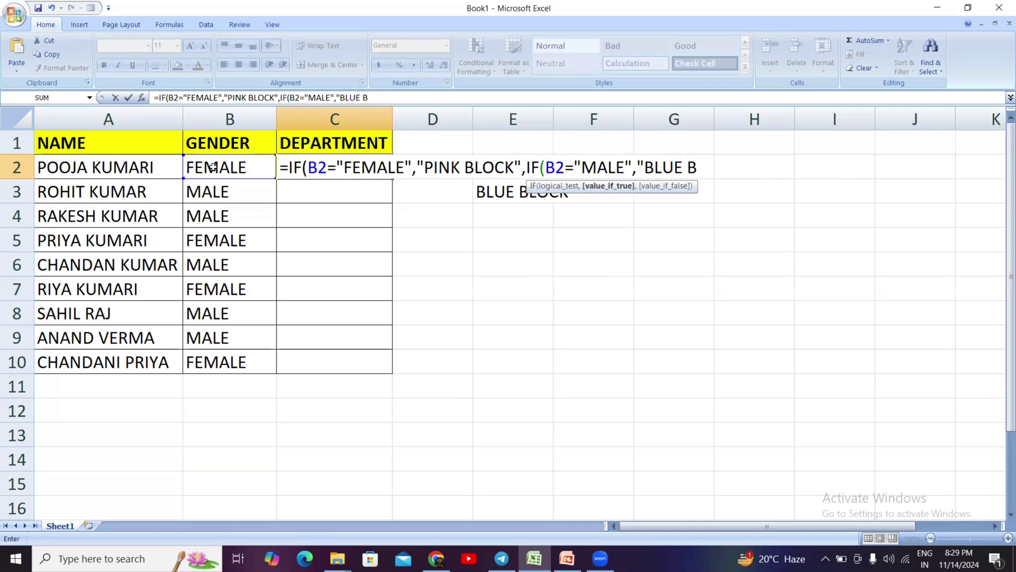
pyautogui.write('LOCK"')
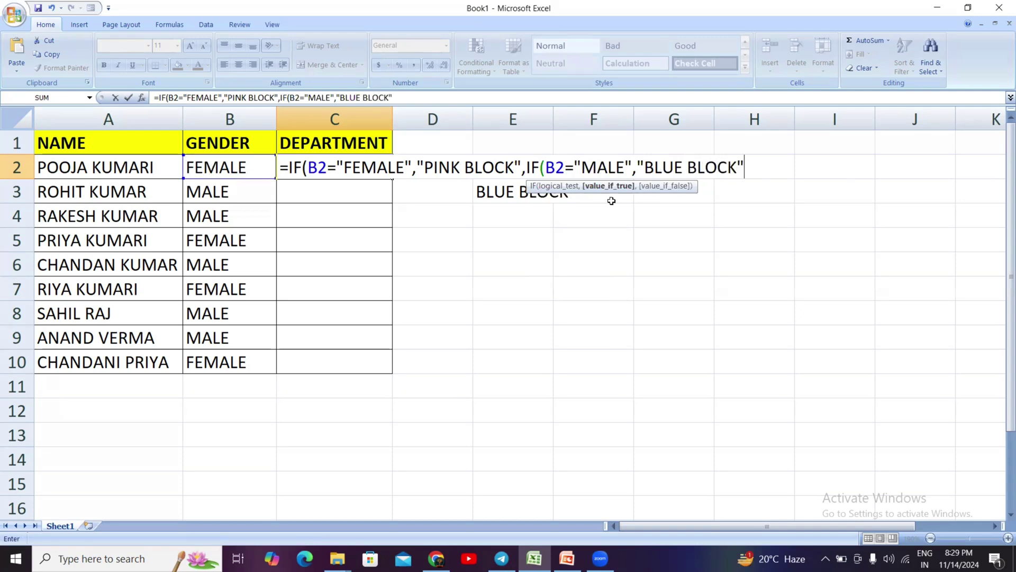
pyautogui.write(')')
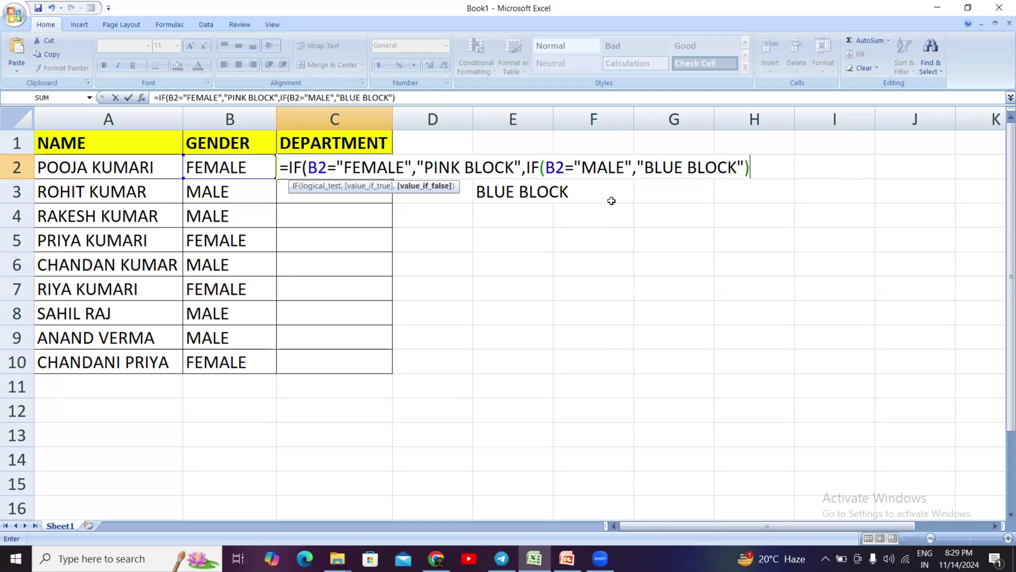
pyautogui.write(')')
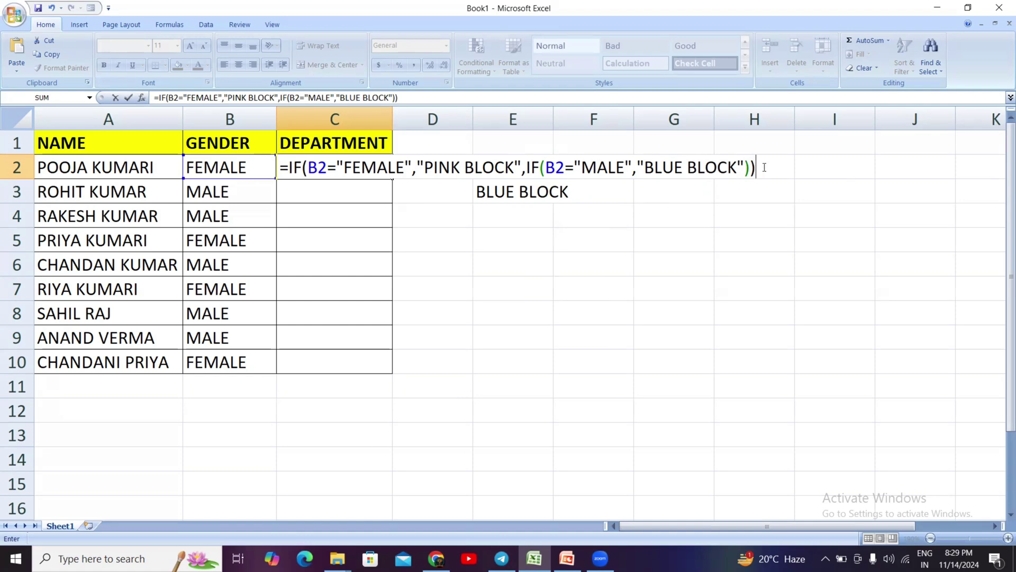
pyautogui.press('Return')
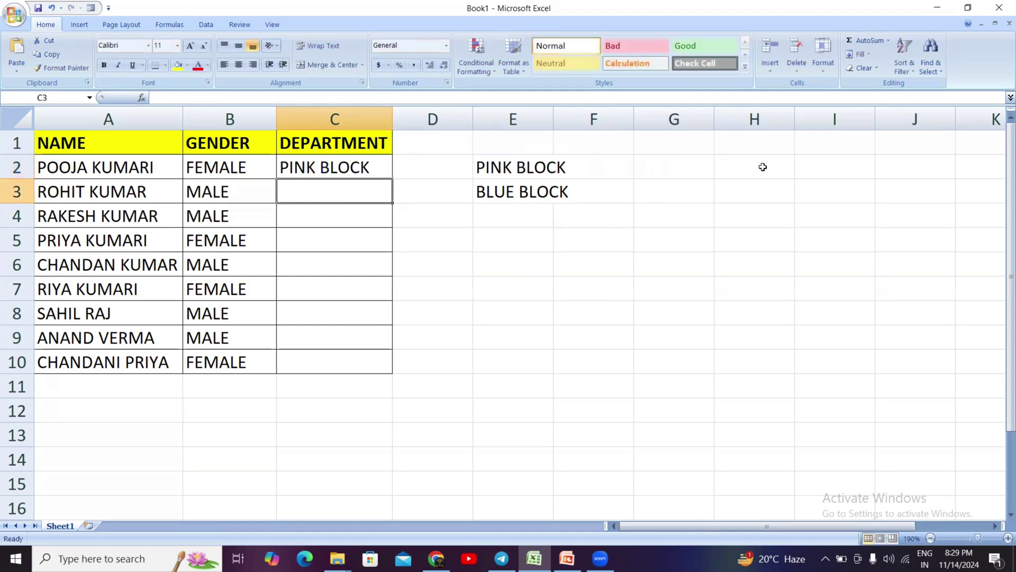
# - Fill the department formula from C2 down through C10
pyautogui.click(350, 166)
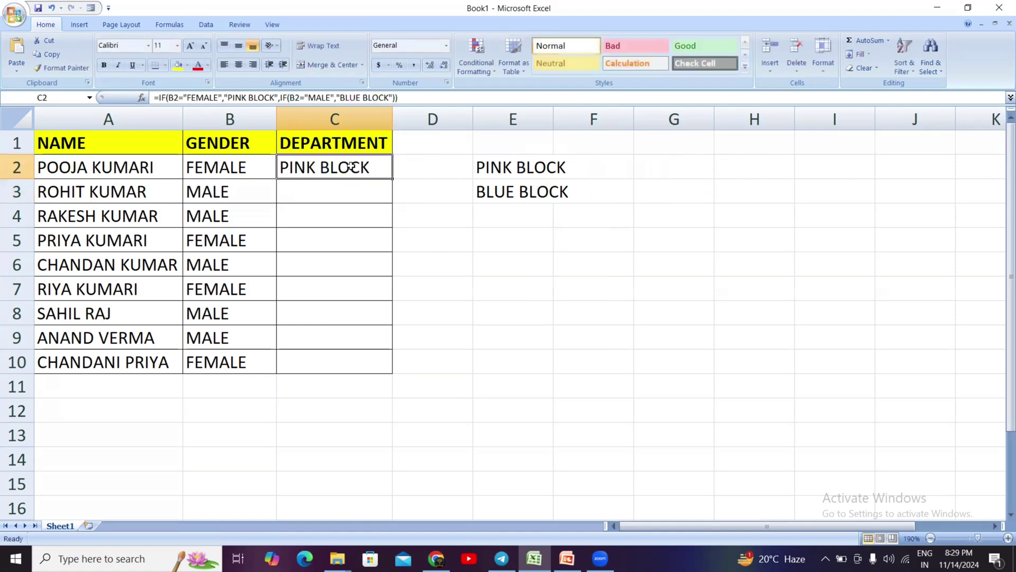
pyautogui.click(210, 167)
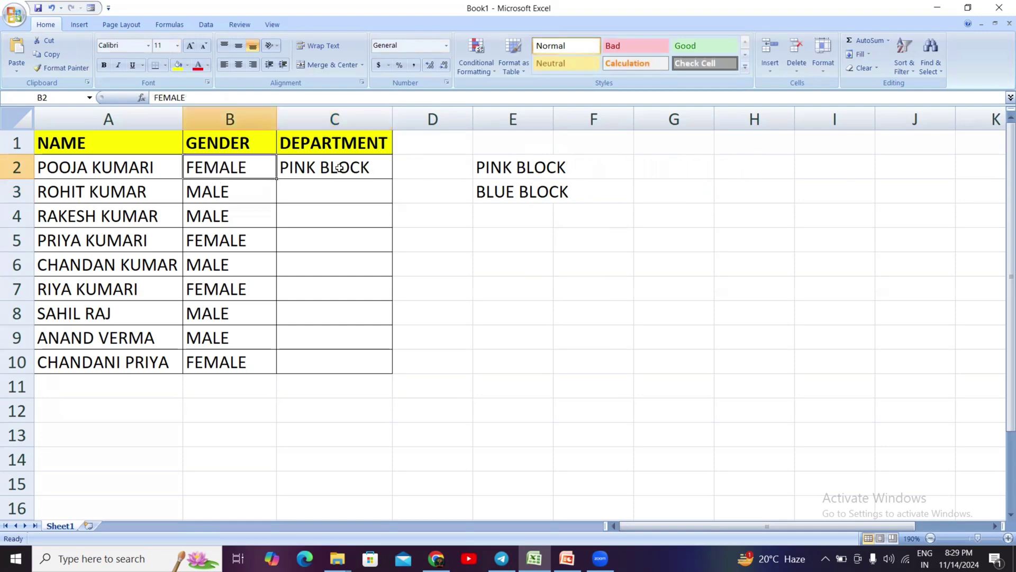
pyautogui.click(314, 170)
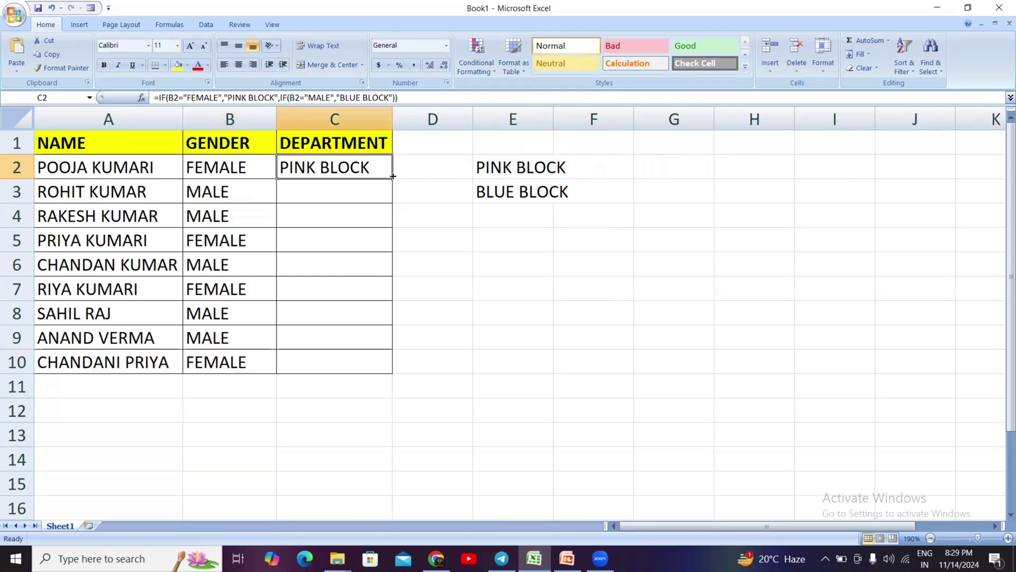
pyautogui.click(345, 205)
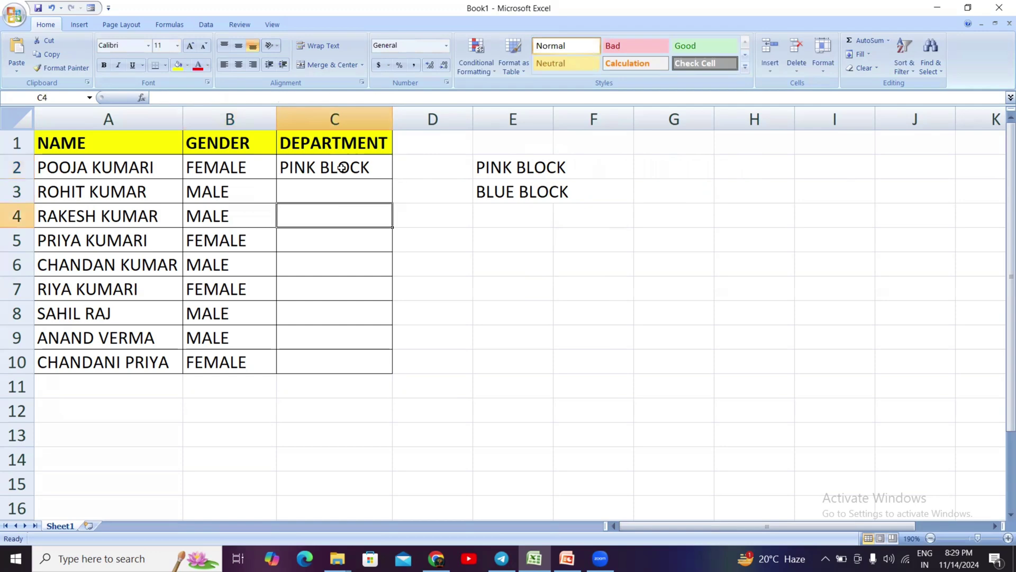
pyautogui.click(342, 168)
pyautogui.moveTo(392, 179); pyautogui.dragTo(394, 373)
# - Check the filled departments in rows 3 and 5 against the genders in the same rows
pyautogui.click(200, 193)
pyautogui.click(317, 195)
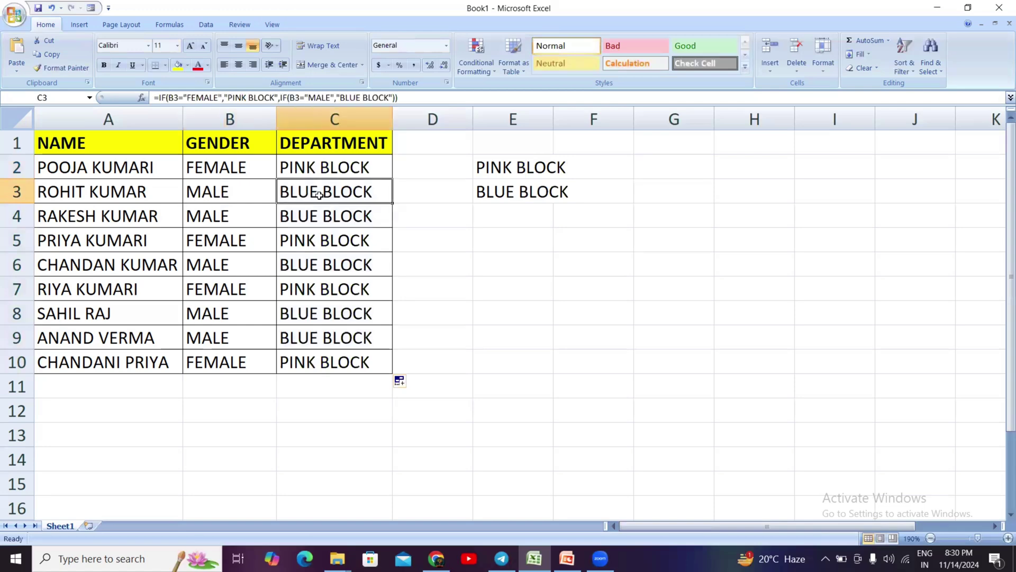
pyautogui.click(226, 246)
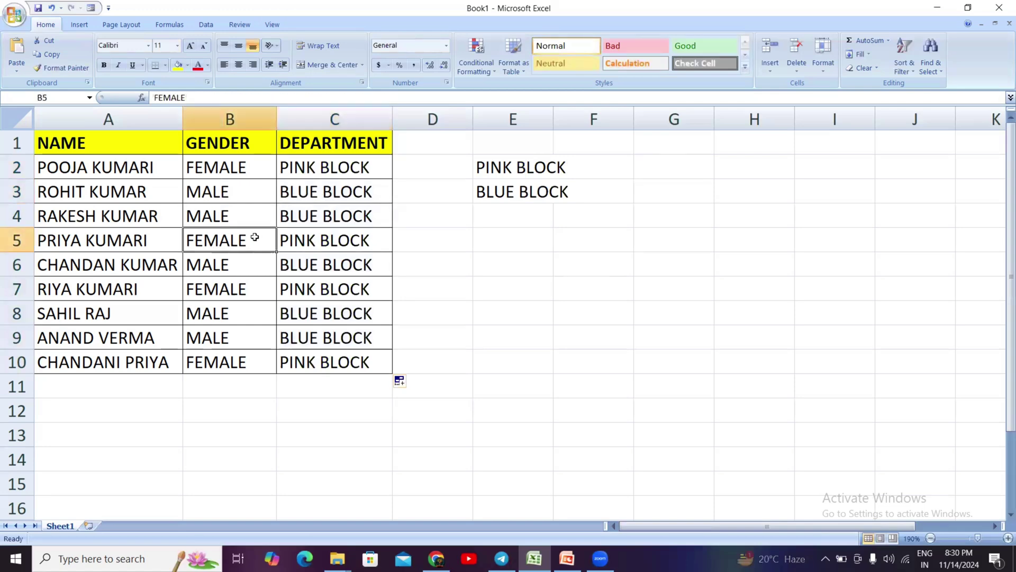
pyautogui.click(299, 238)
pyautogui.click(250, 189)
pyautogui.click(334, 194)
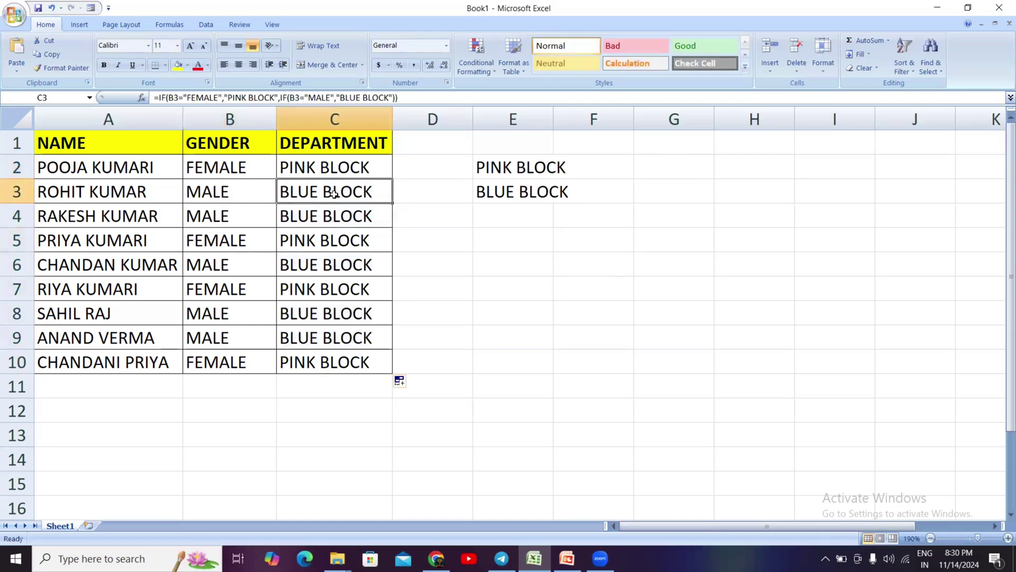
# - Delete the reference department names from cells E2 and E3
pyautogui.click(456, 212)
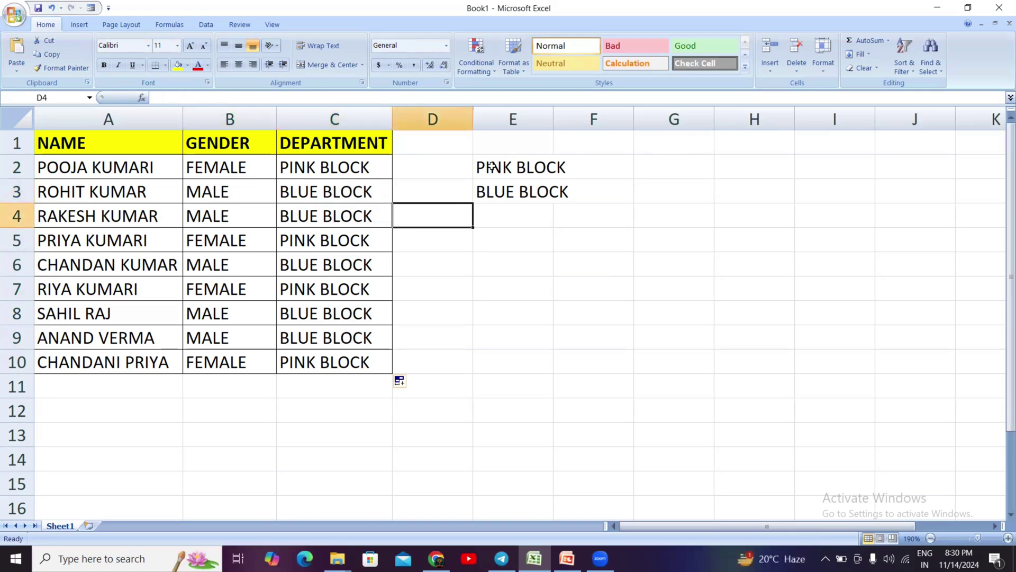
pyautogui.moveTo(492, 166); pyautogui.dragTo(560, 192)
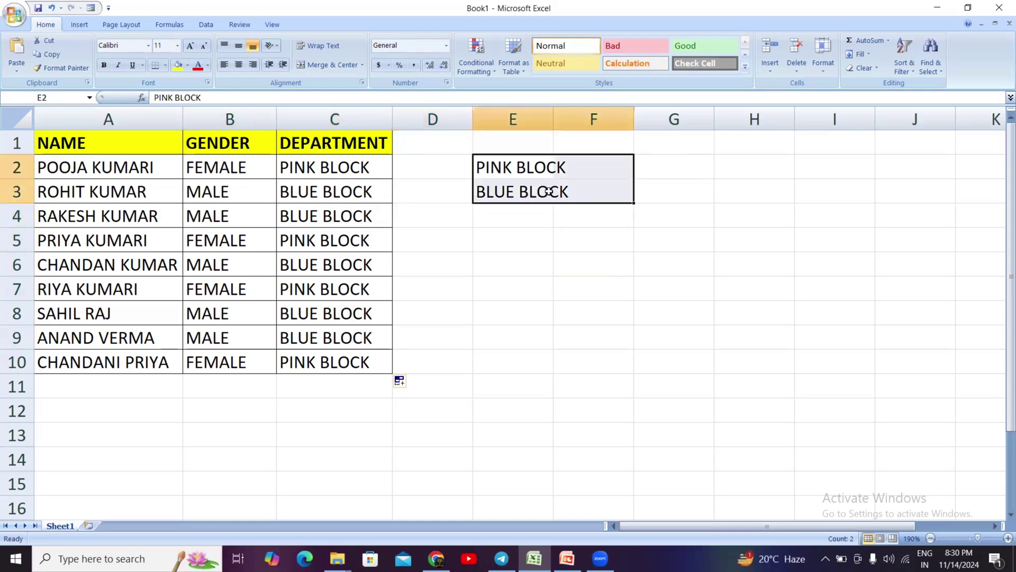
pyautogui.press('Delete')
pyautogui.click(527, 329)
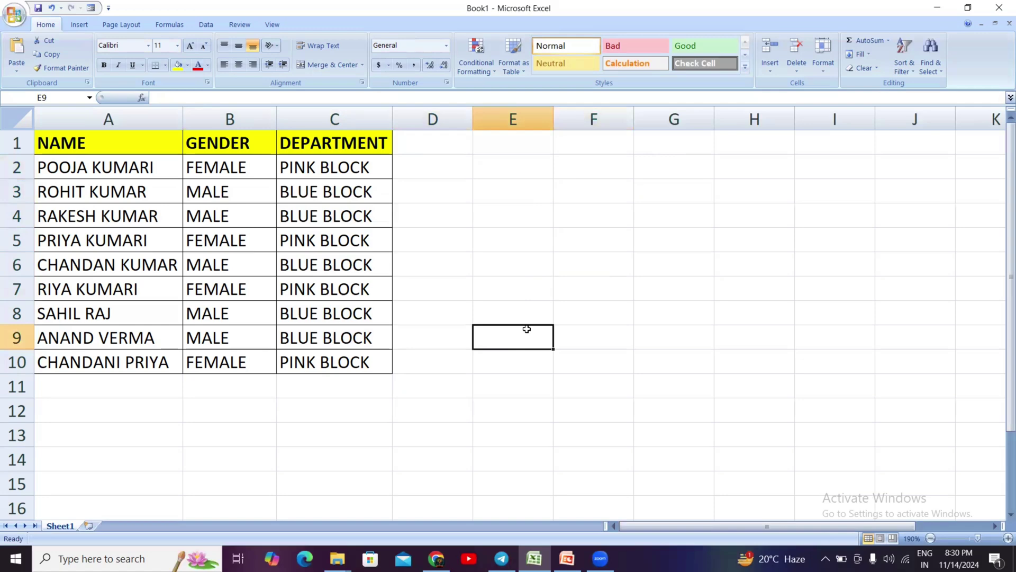